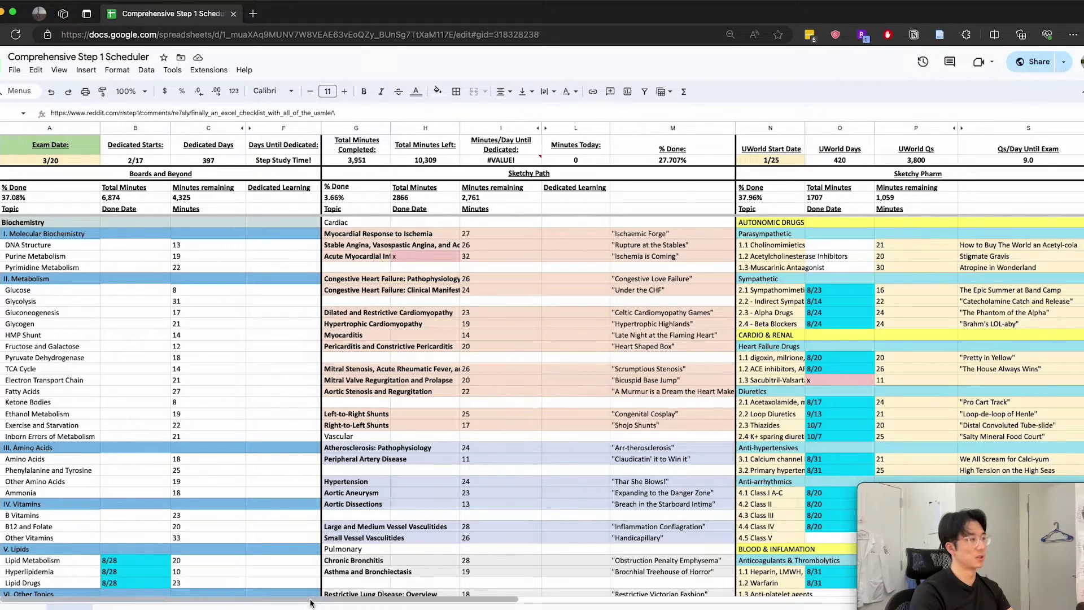
Step: Scroll the scheduler sideways to bring the Done Date columns into view
left_click_drag(308, 606, 730, 606)
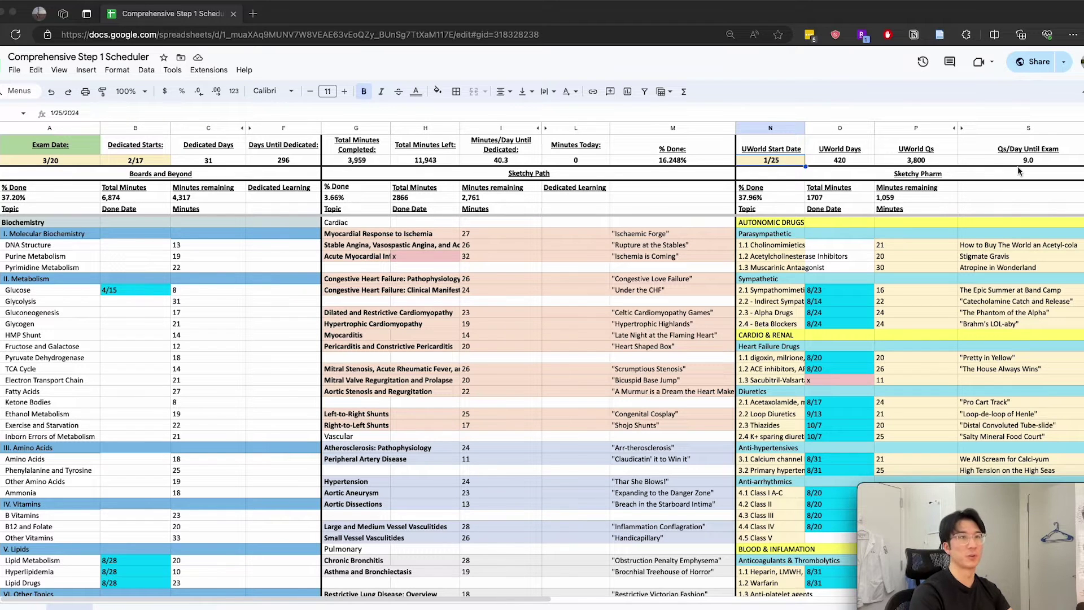
Step: Extend the Glucose 4/15 done date down to fill 4/16–4/28 through Inborn Errors of Metabolism
left_click(131, 290)
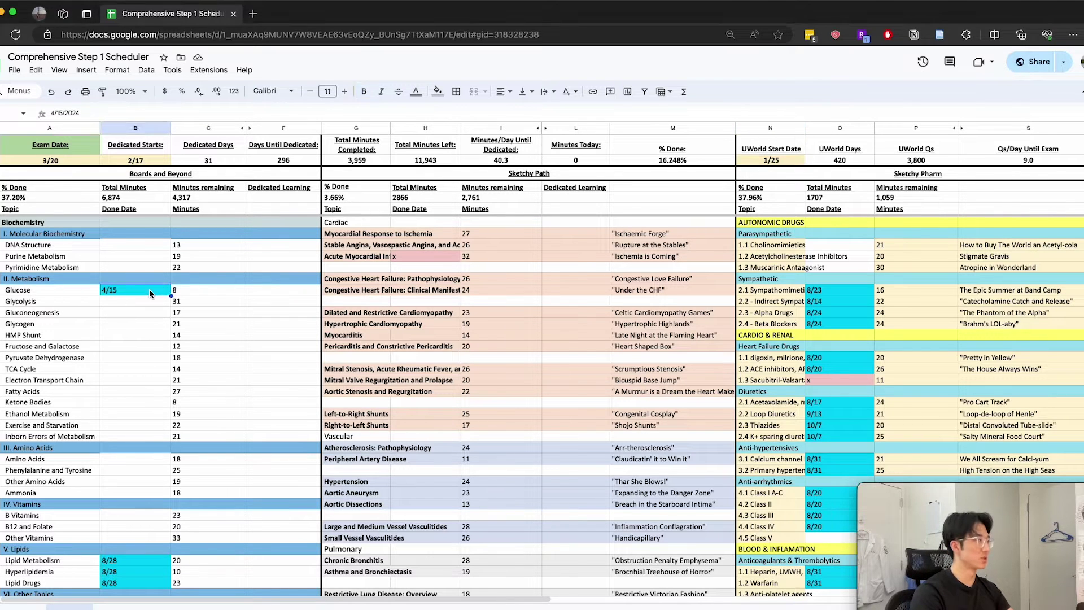
left_click_drag(171, 296, 161, 438)
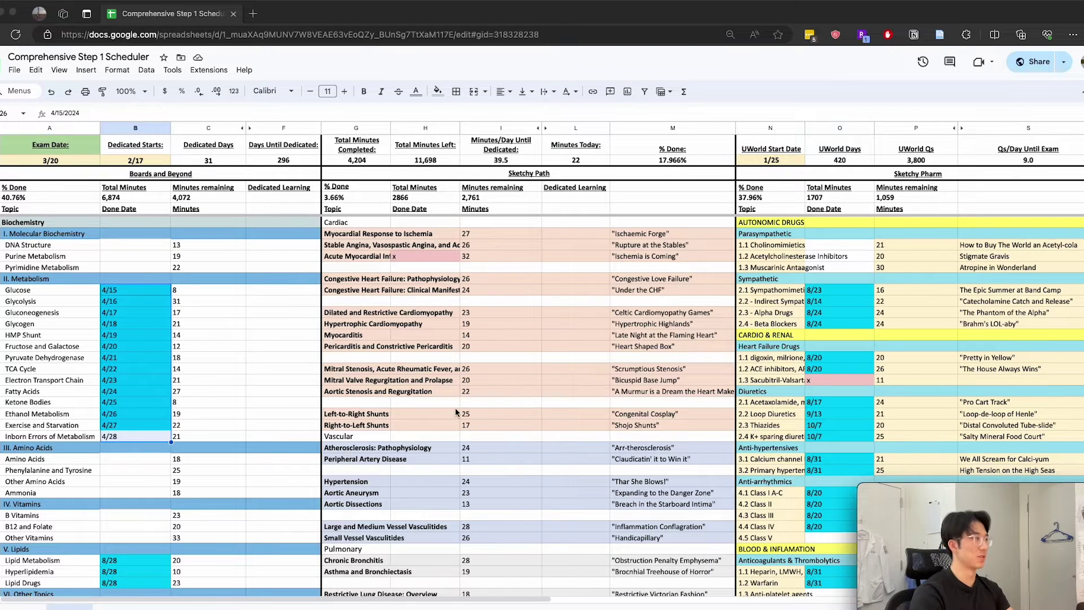
Step: Put an x in the Hypertrophic Cardiomyopathy and Pericarditis Sketchy Path done date cells
left_click(270, 337)
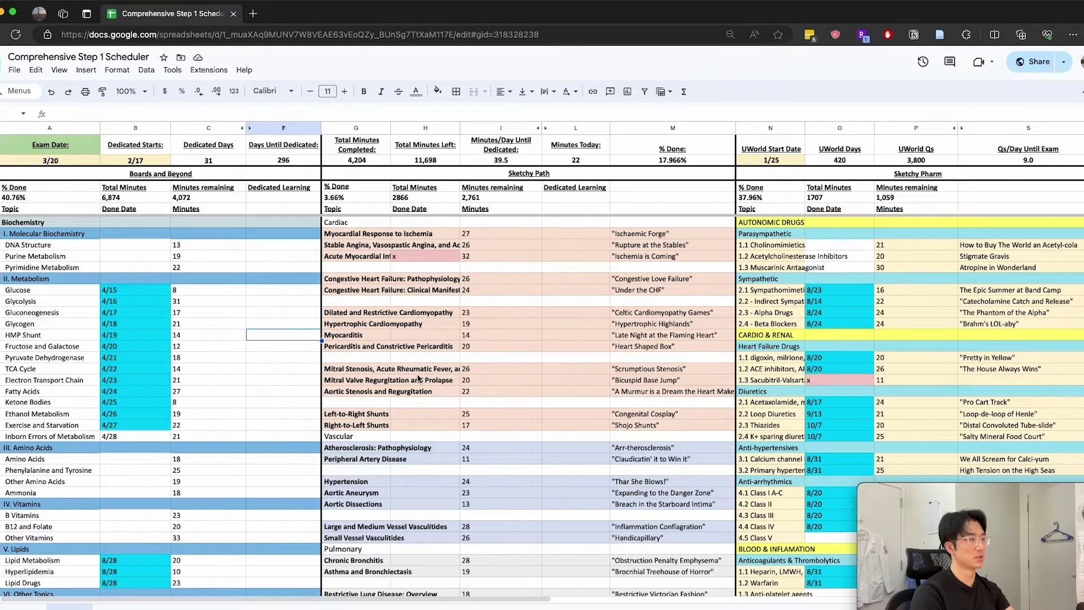
left_click(426, 325)
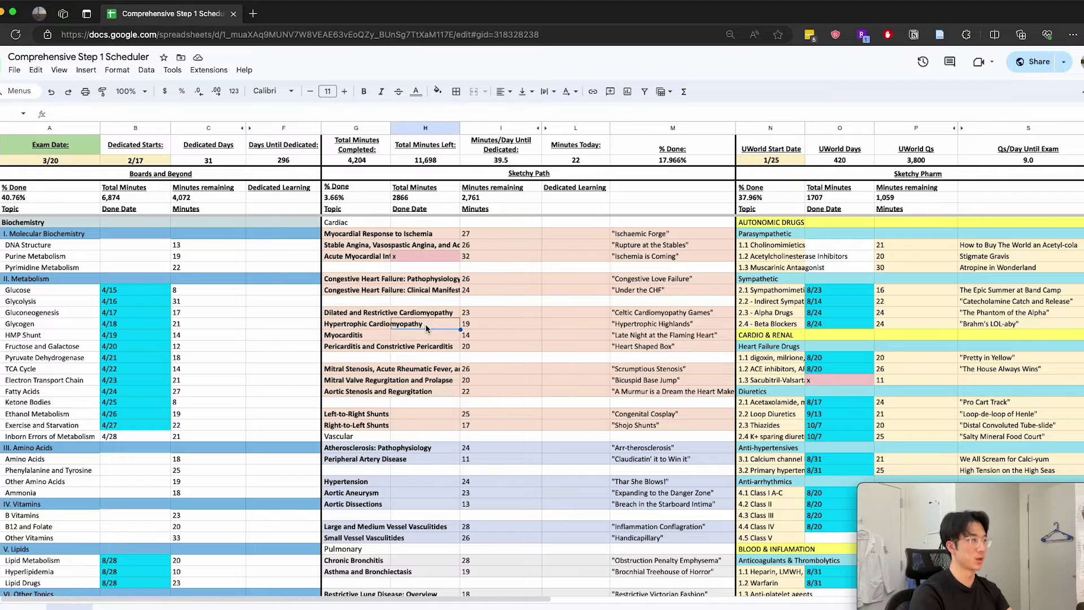
type("x")
left_click(425, 348)
type("x")
left_click(410, 382)
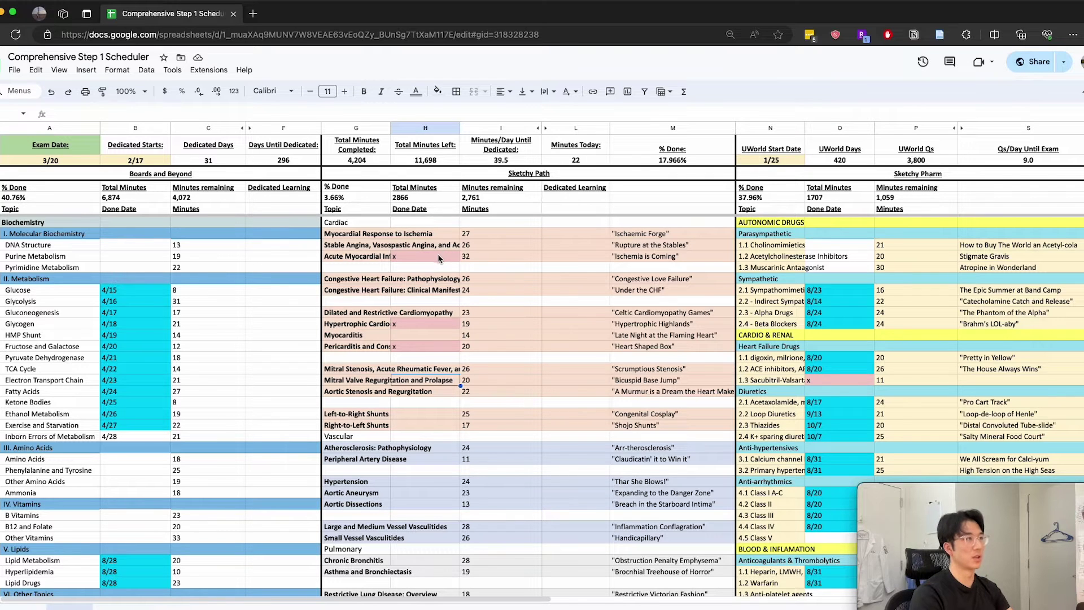
left_click(408, 256)
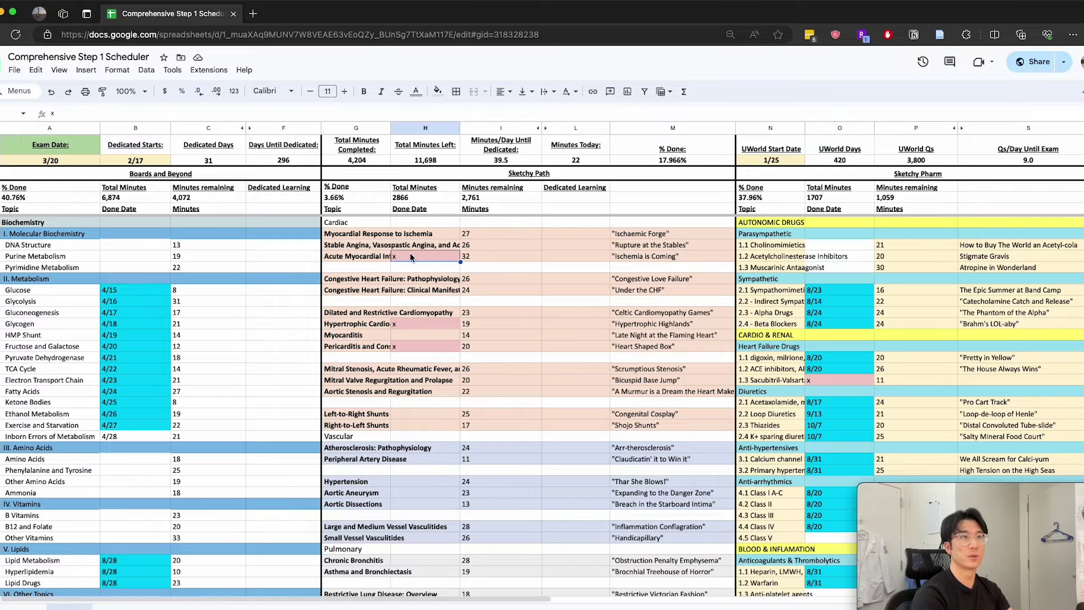
Step: Enter 4/27 for Acute Myocardial Infarction and copy it to Hypertrophic Cardiomyopathy and Pericarditis
type("4/27")
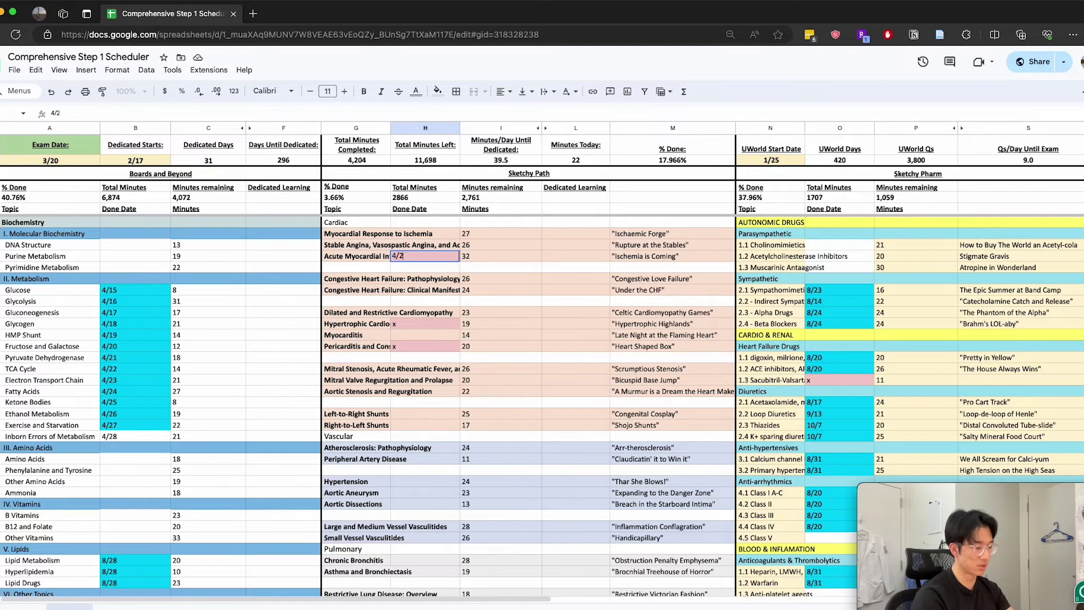
key("Return")
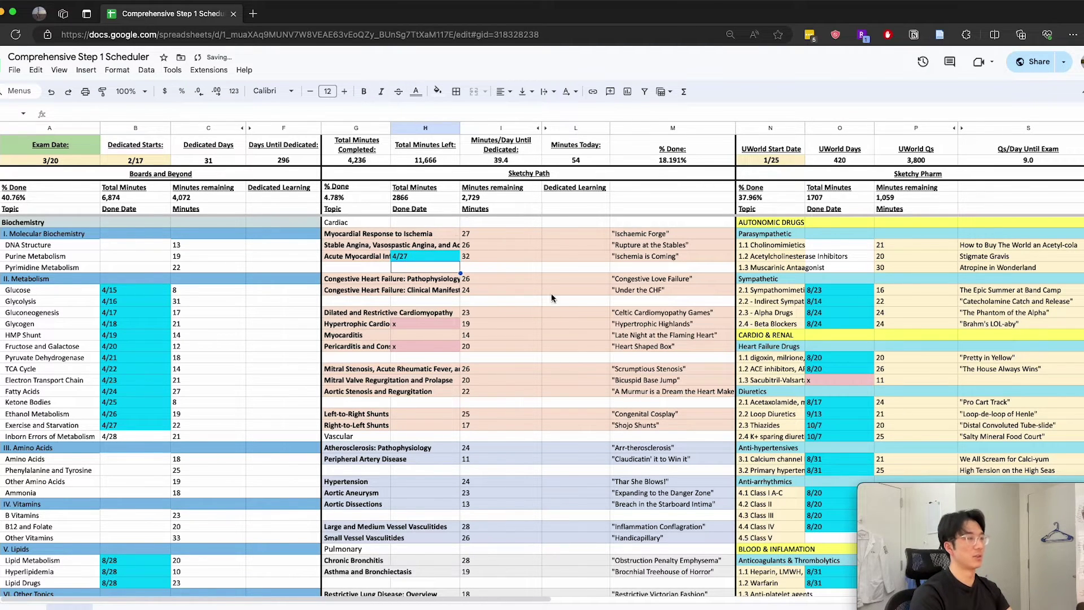
left_click(431, 256)
key("ctrl+c")
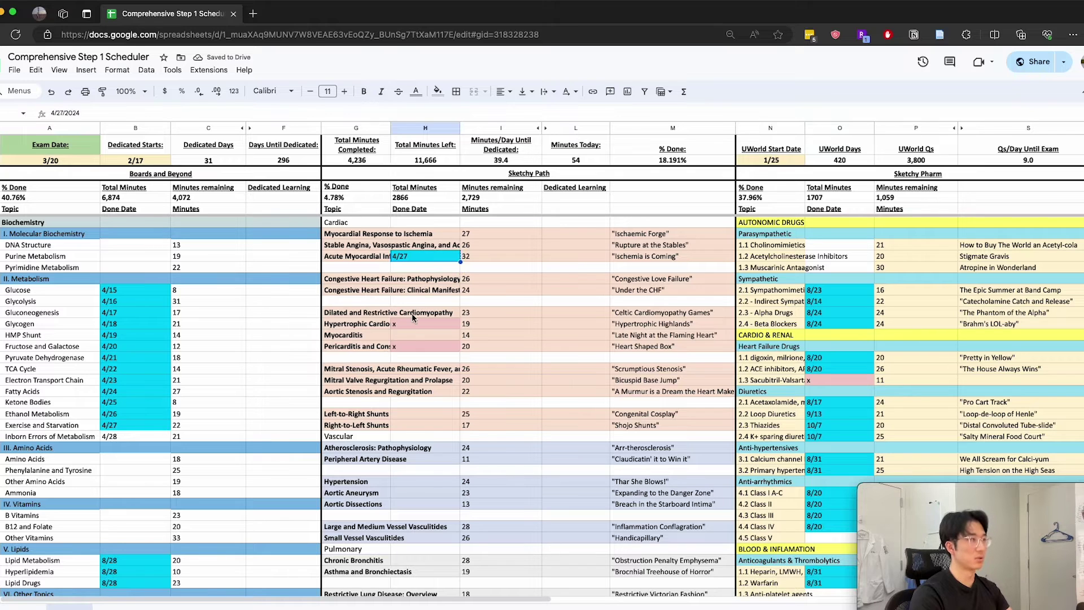
left_click(412, 313)
left_click(411, 320)
key("ctrl+v")
left_click(422, 347)
key("ctrl+v")
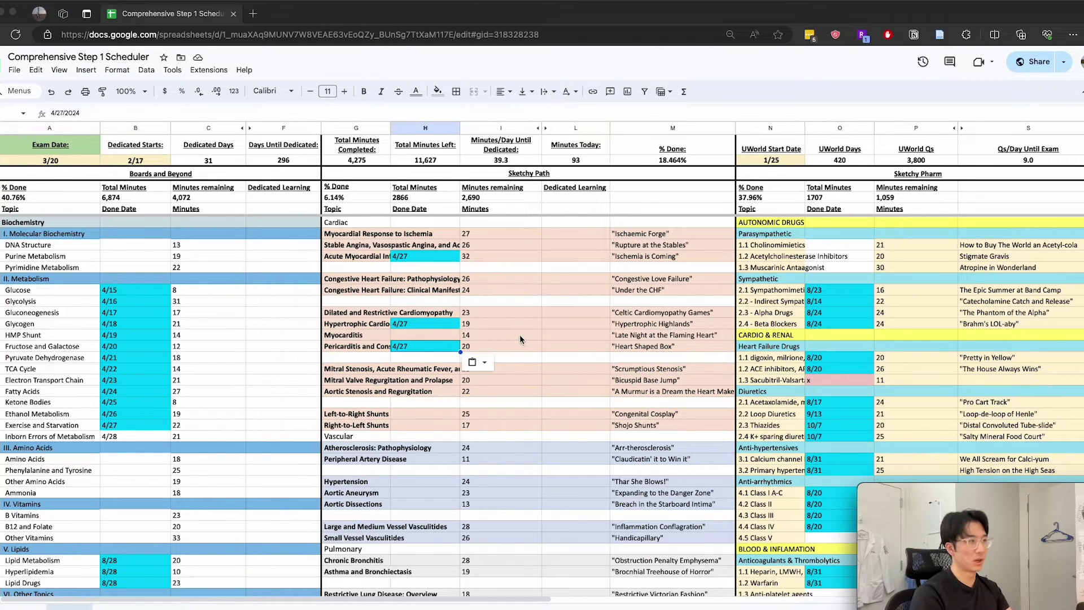
Step: In Anki's card browser, expand the 06_Cell_Bio tag to show its subtopics
key("super+Tab")
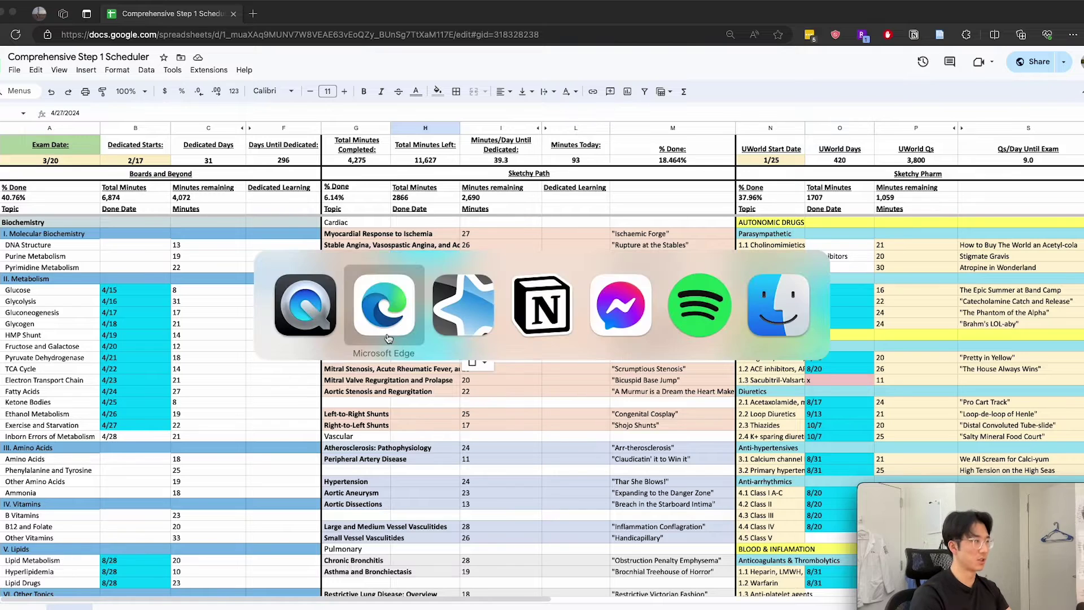
left_click(473, 299)
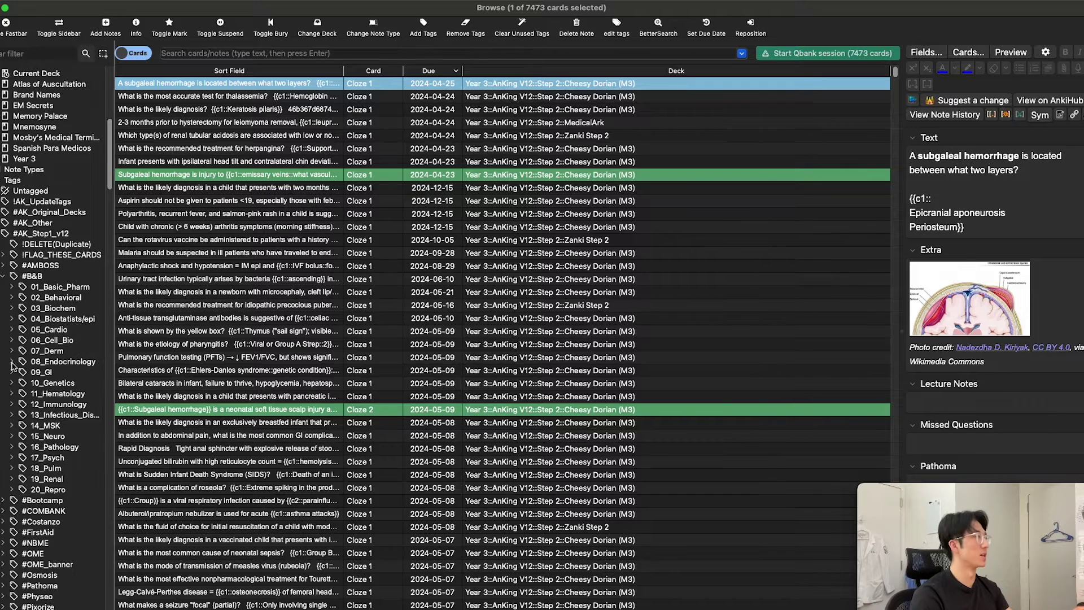
scroll(12, 366, "up", 2)
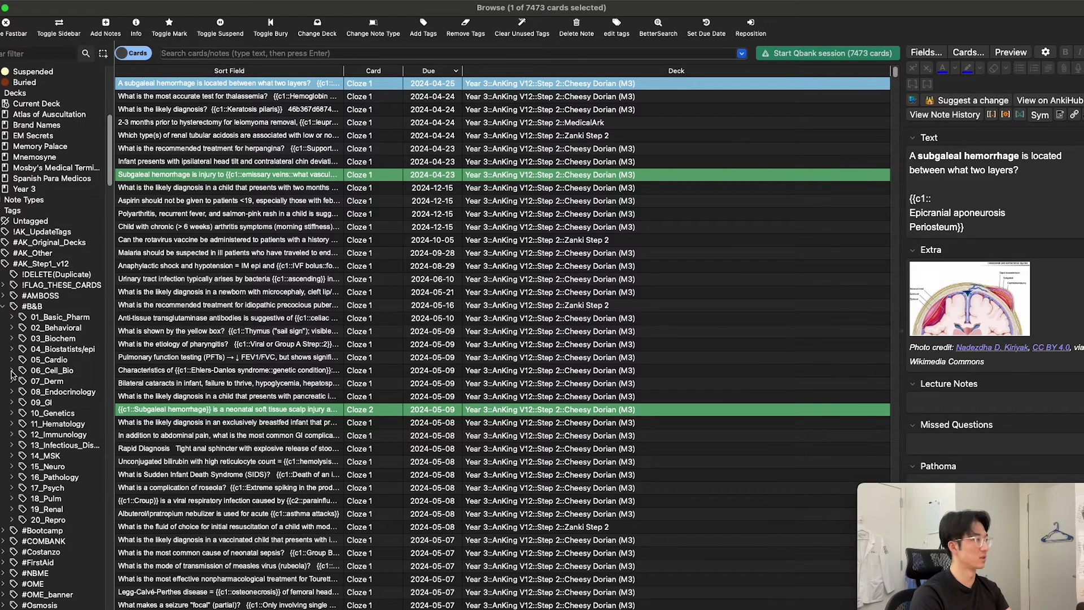
left_click(11, 371)
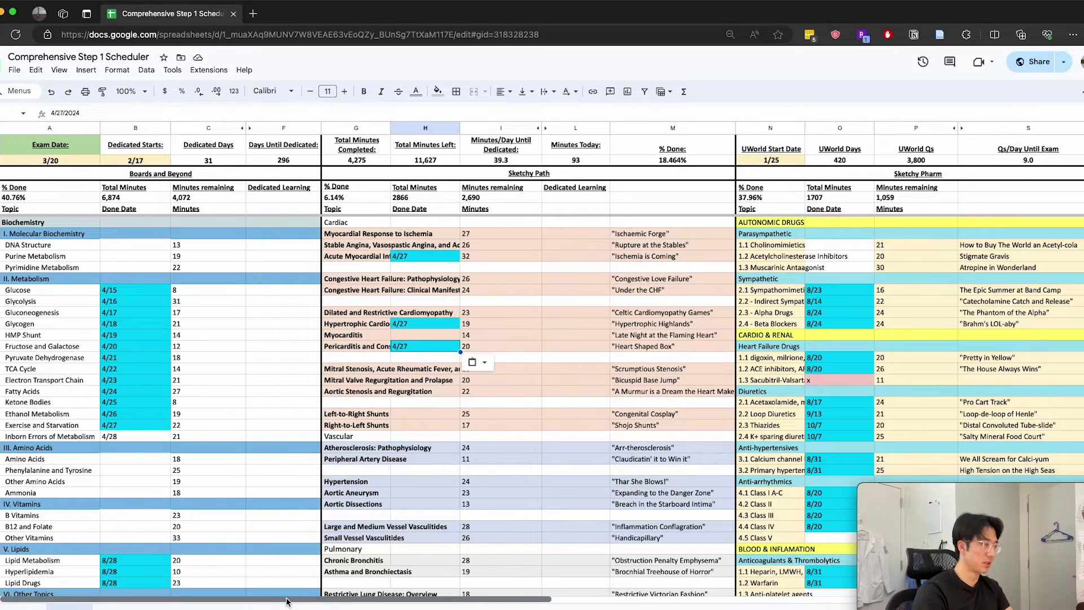
Step: Move the Basic Statistics–Evidence-Based Medicine minutes from column C into the Dedicated Learning column
left_click_drag(284, 605, 259, 605)
scroll(185, 409, "down", 10)
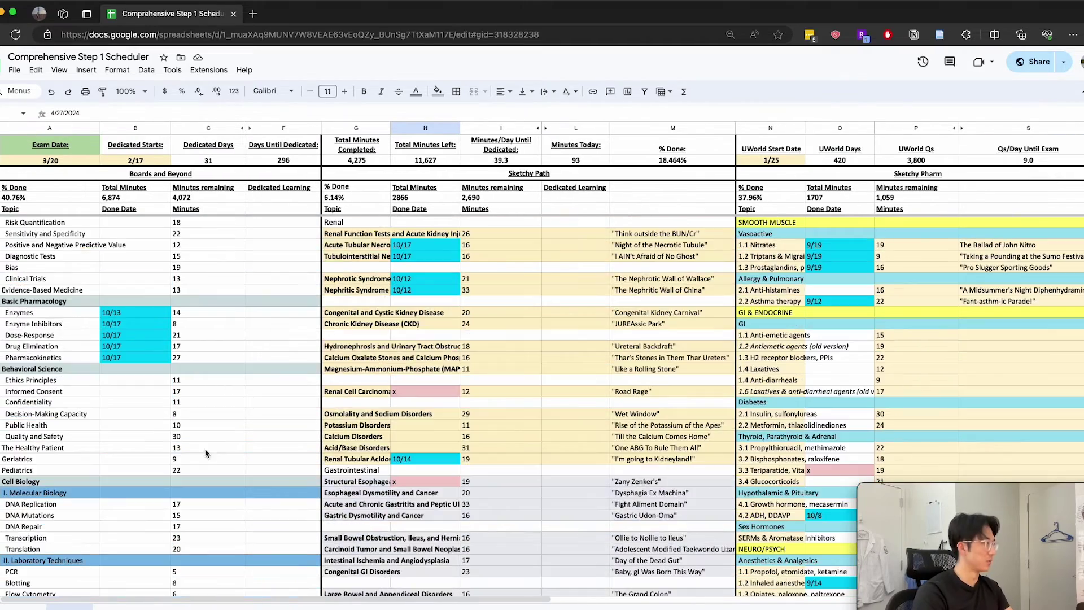
scroll(175, 395, "up", 5)
left_click_drag(186, 382, 221, 511)
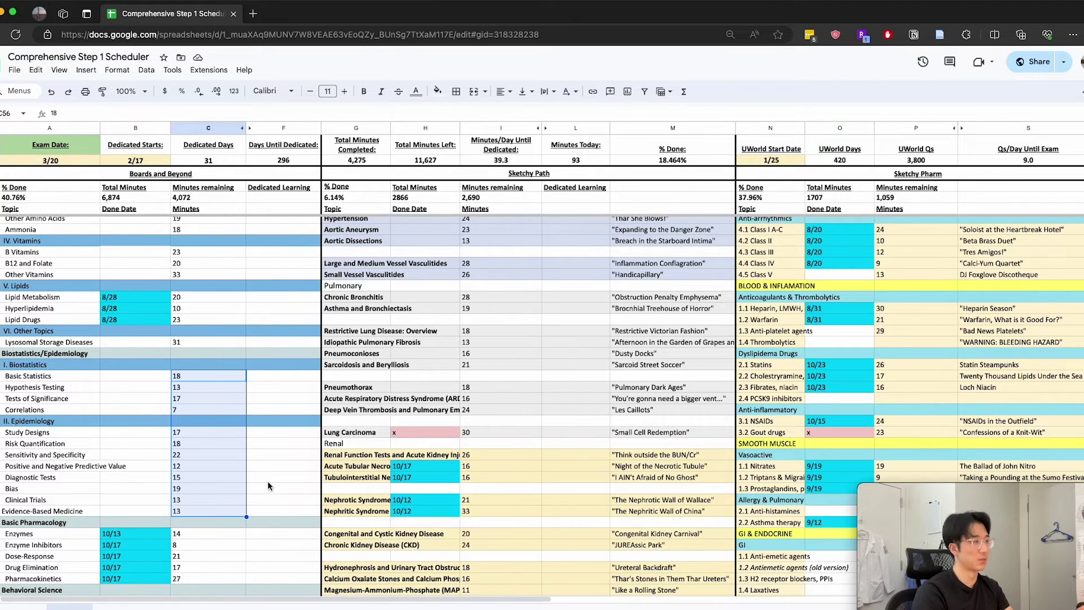
key("ctrl+c")
left_click(261, 375)
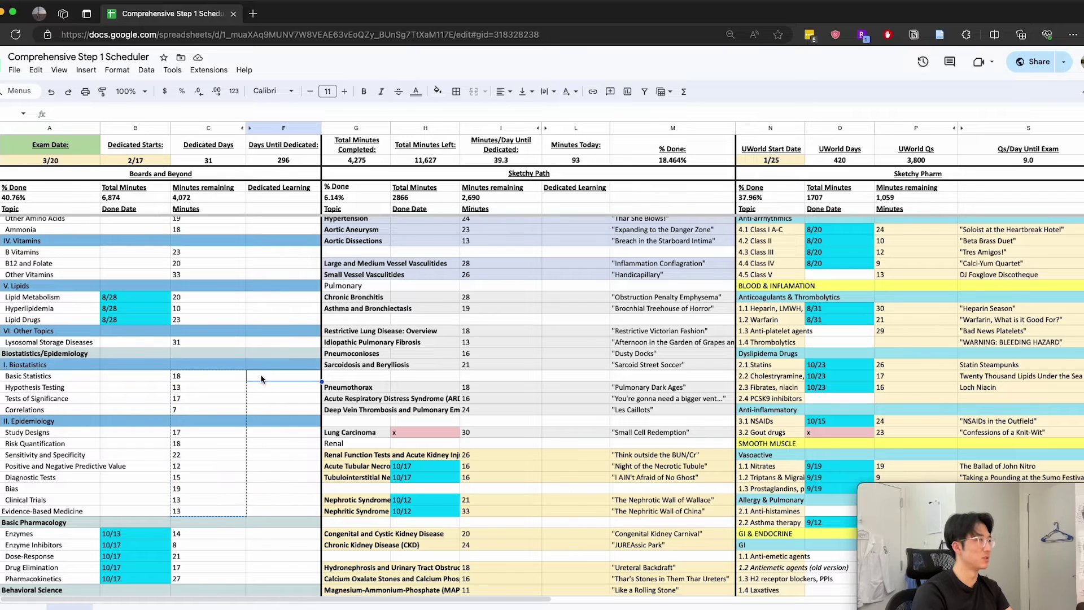
key("ctrl+v")
left_click_drag(214, 376, 198, 509)
key("Delete")
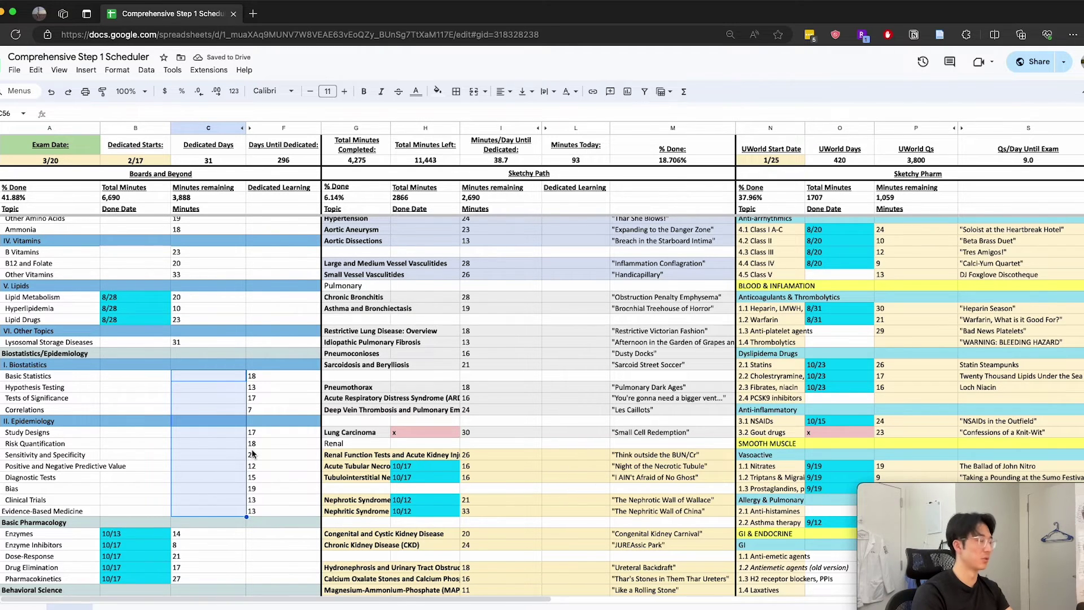
Step: Move Restrictive Lung Disease: Overview's 18 minutes out of the Sketchy Path minutes into its done date cell
scroll(248, 443, "up", 3)
scroll(505, 424, "up", 3)
scroll(494, 367, "down", 4)
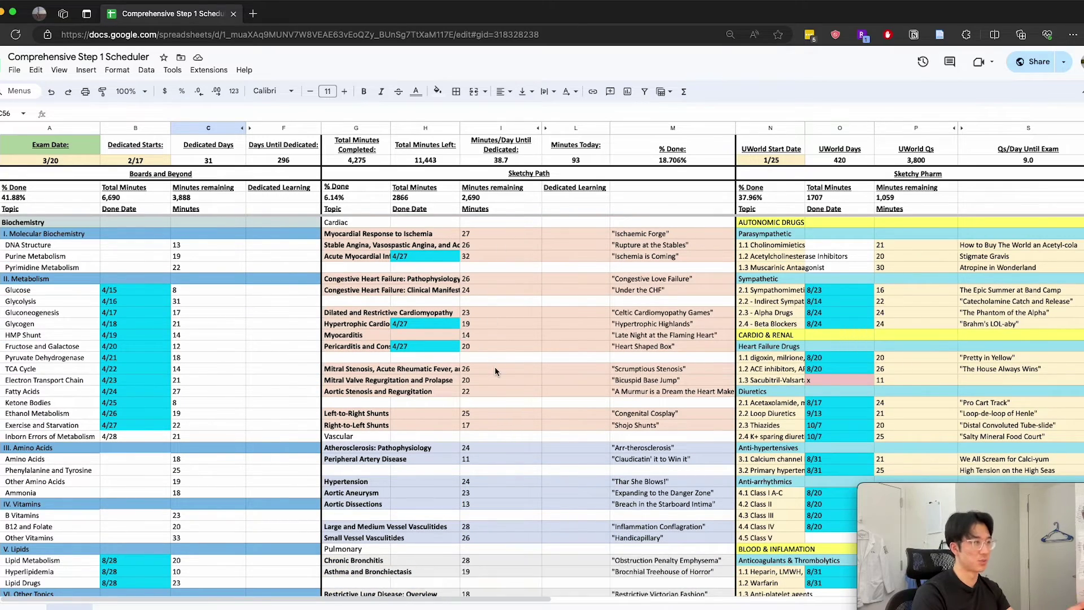
scroll(496, 367, "up", 3)
scroll(487, 451, "down", 4)
scroll(495, 455, "down", 3)
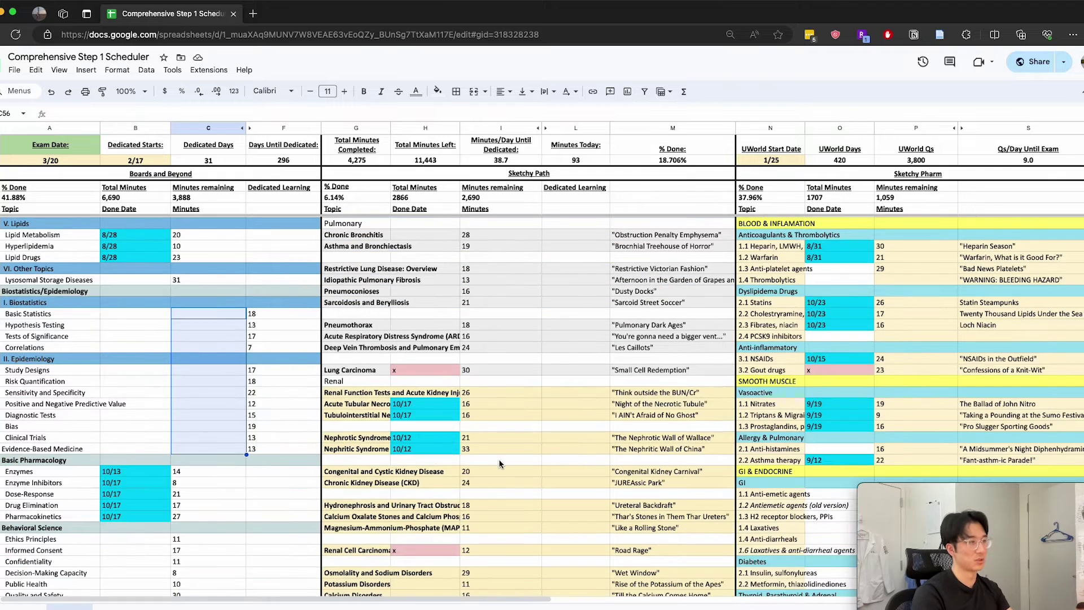
scroll(485, 411, "up", 4)
scroll(487, 428, "up", 1)
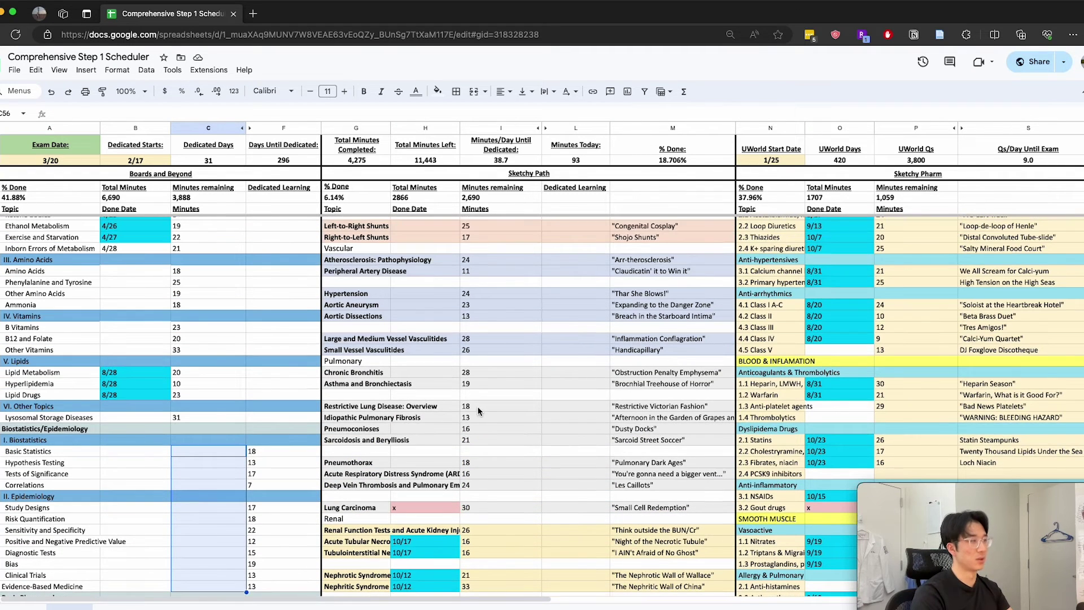
left_click(481, 407)
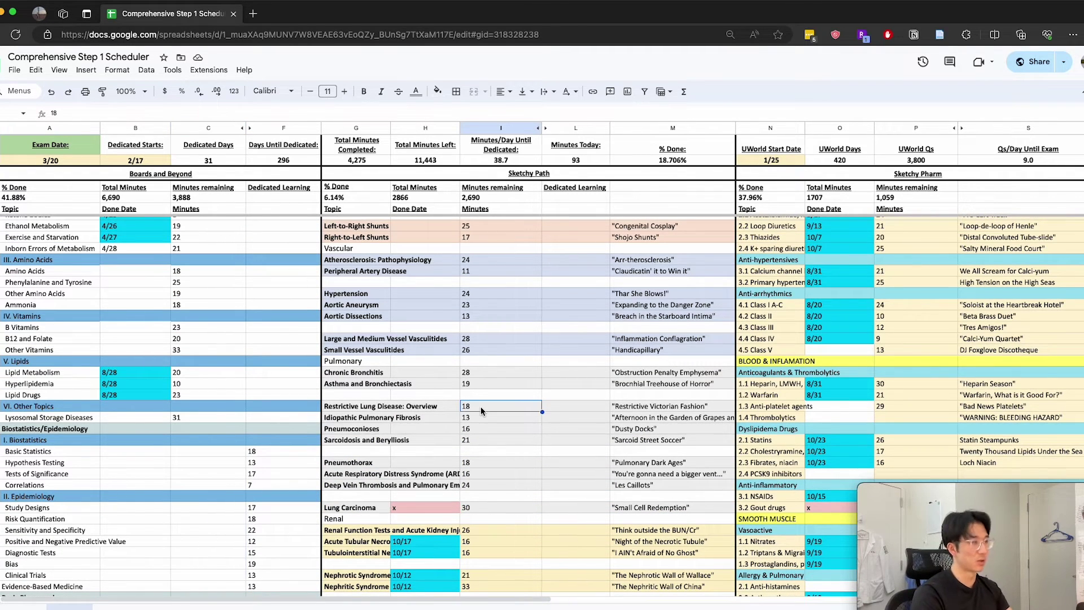
key("ctrl+c")
left_click(432, 408)
key("ctrl+v")
left_click(478, 402)
key("Delete")
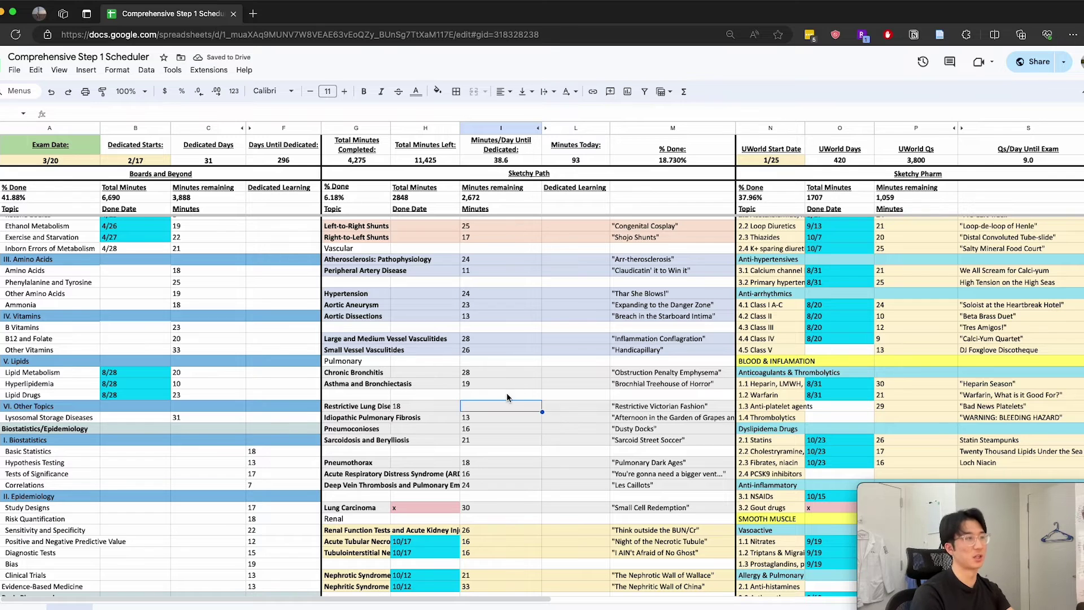
left_click_drag(109, 600, 493, 602)
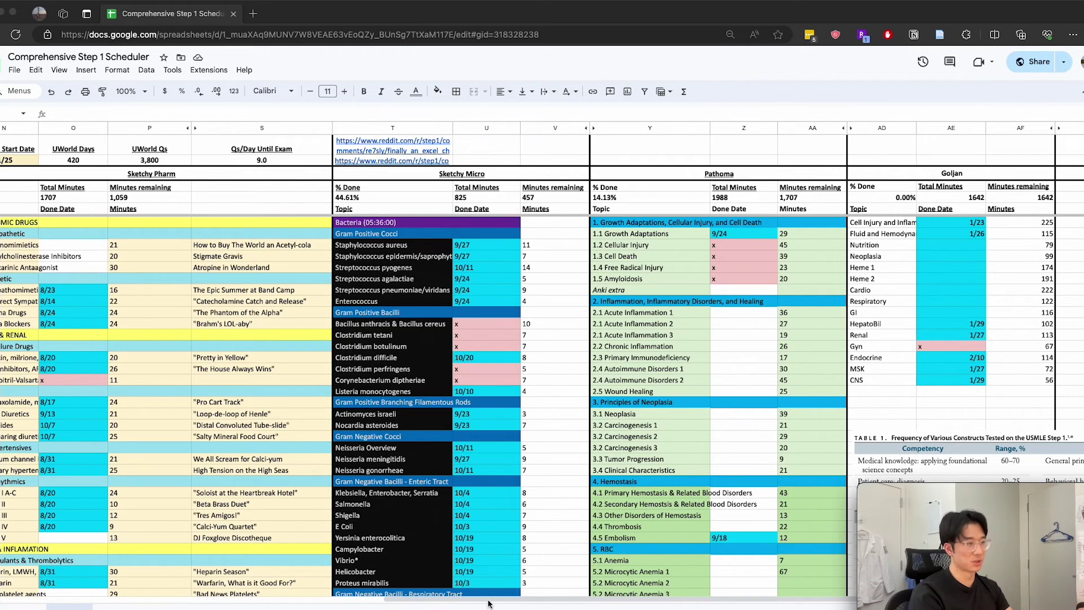
scroll(568, 513, "left", 10)
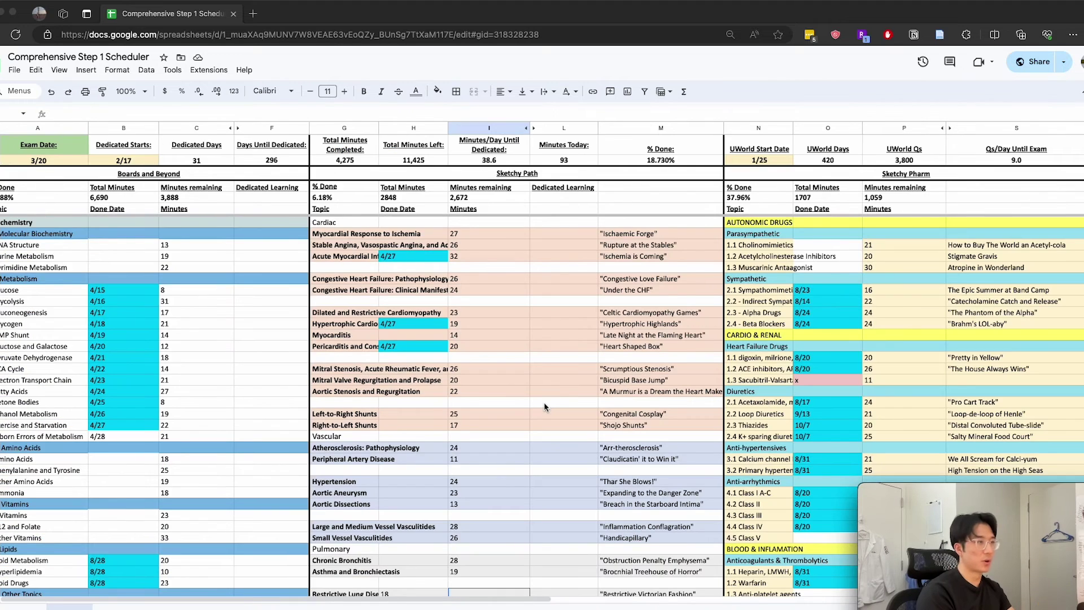